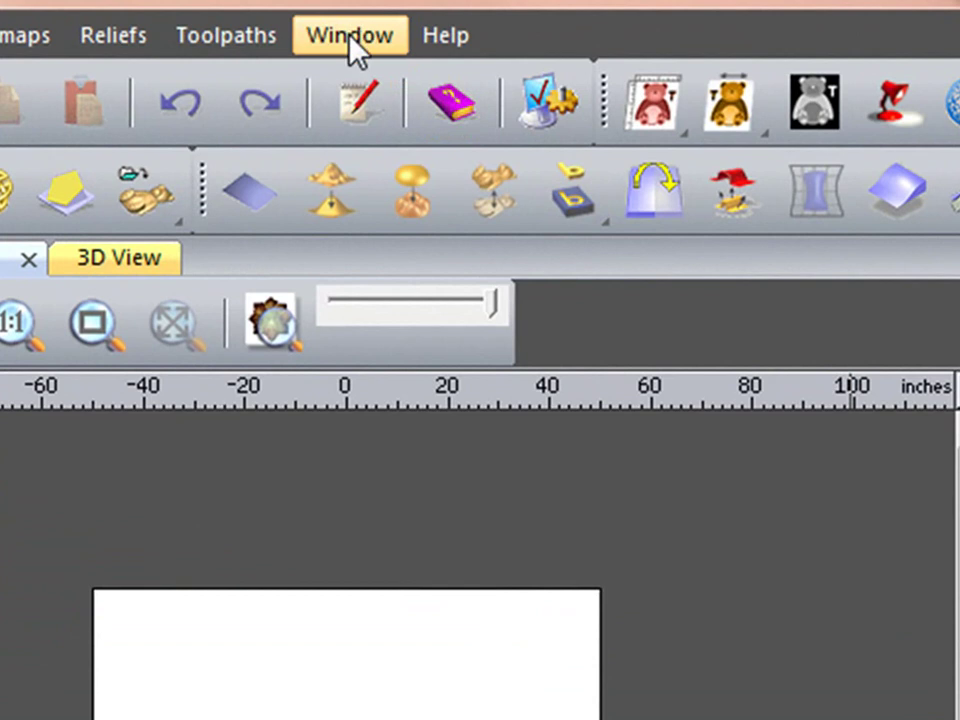
- Go to Window > Toolbars and Docking Windows to reach the Customize command
{"action": "left_click", "coordinate": [350, 37]}
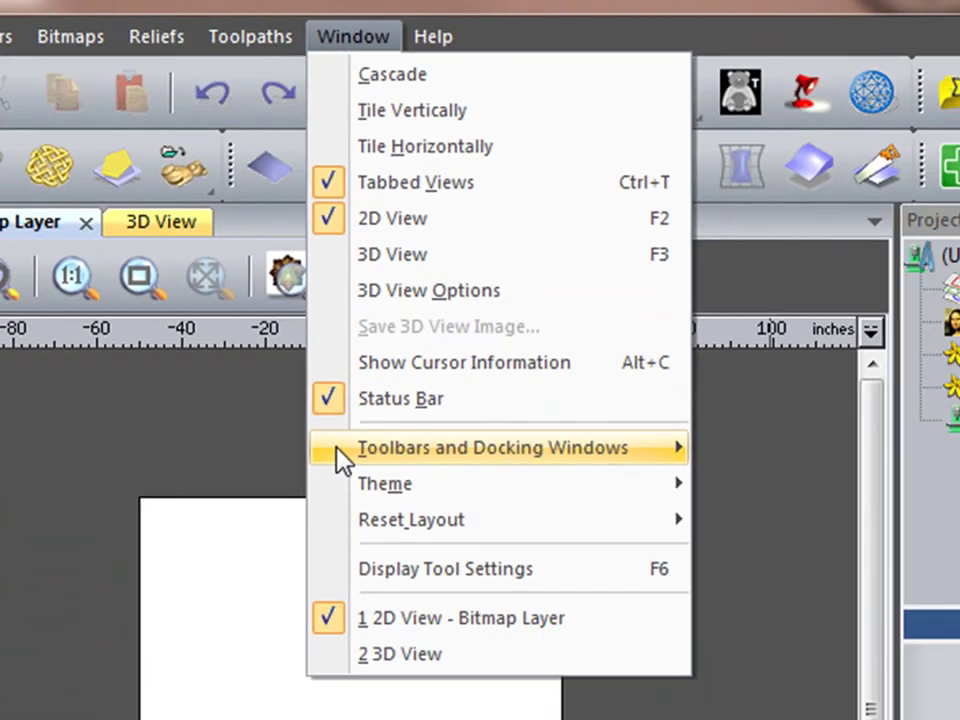
{"action": "mouse_move", "coordinate": [340, 529]}
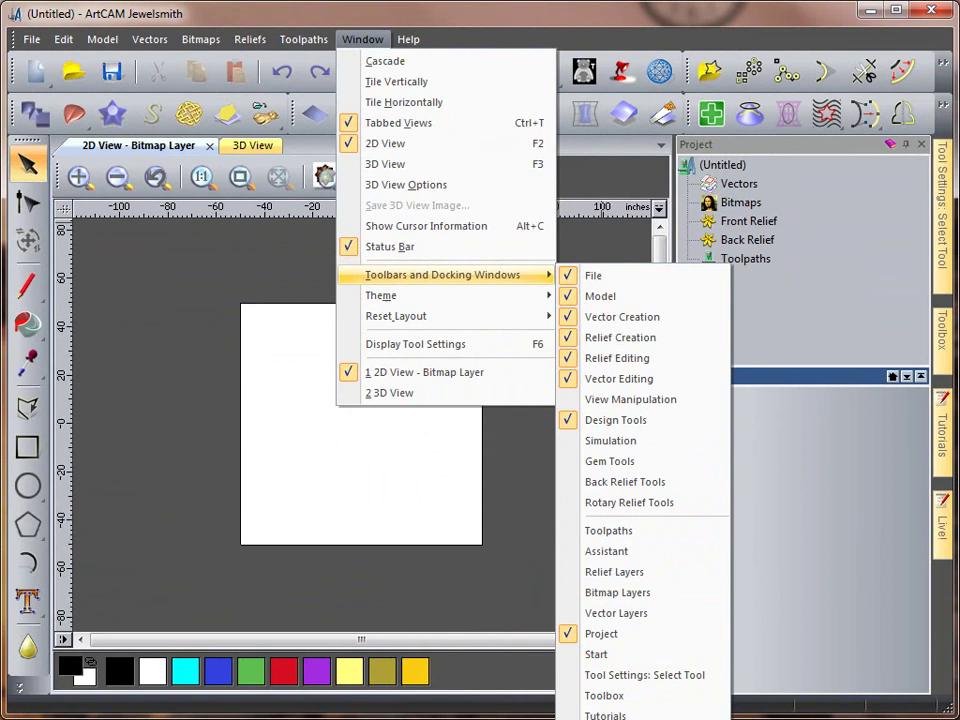
- Open the Customize dialog on its Toolbars tab and scroll through the full toolbar list
{"action": "left_click", "coordinate": [620, 719]}
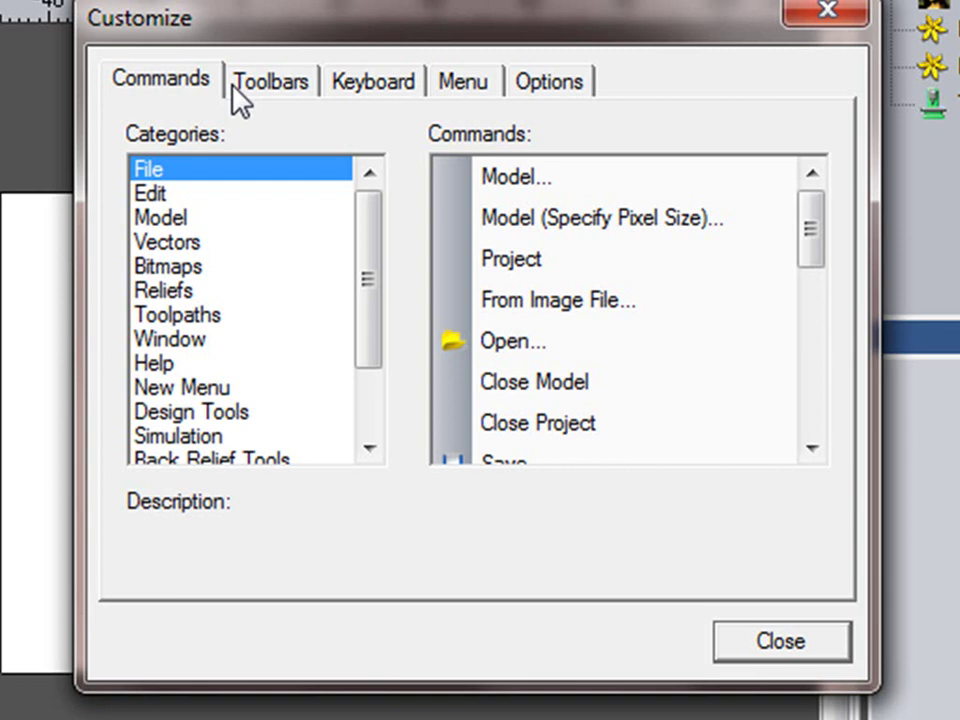
{"action": "left_click", "coordinate": [255, 100]}
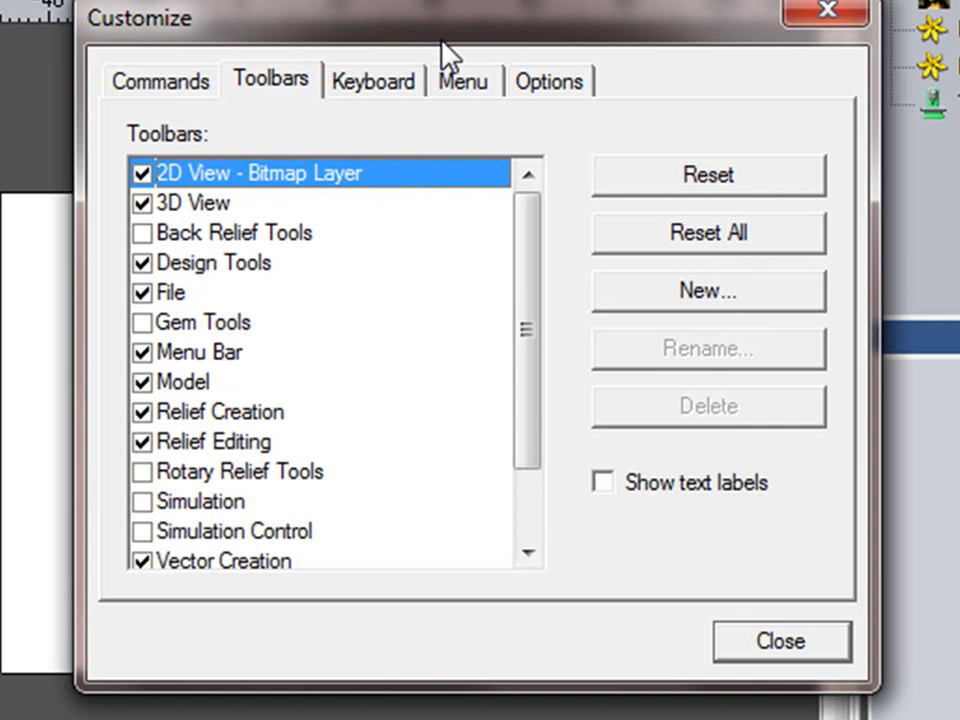
{"action": "left_click_drag", "start_coordinate": [529, 268], "coordinate": [527, 379]}
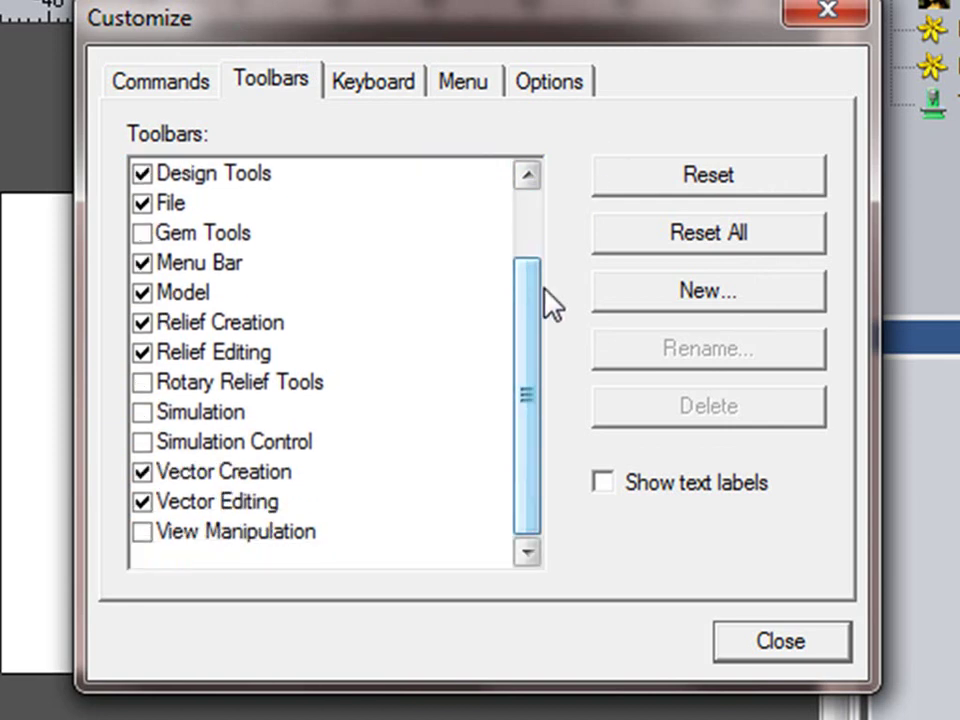
- Create a new toolbar named 'My Toolbar' and float it over the left of the canvas
{"action": "left_click", "coordinate": [676, 298]}
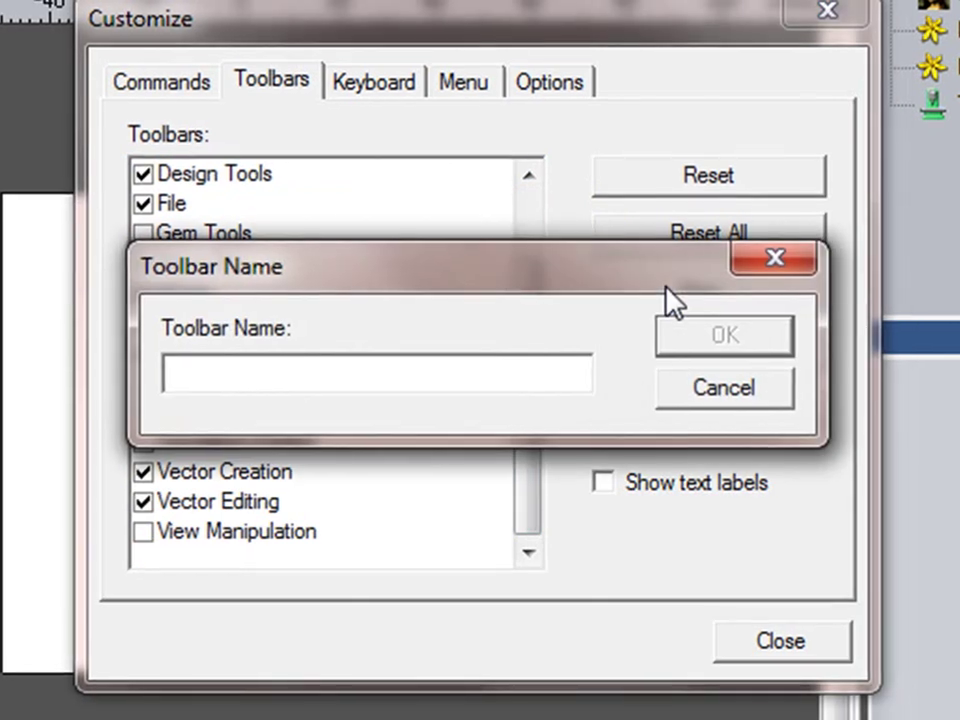
{"action": "type", "text": "My Tool"}
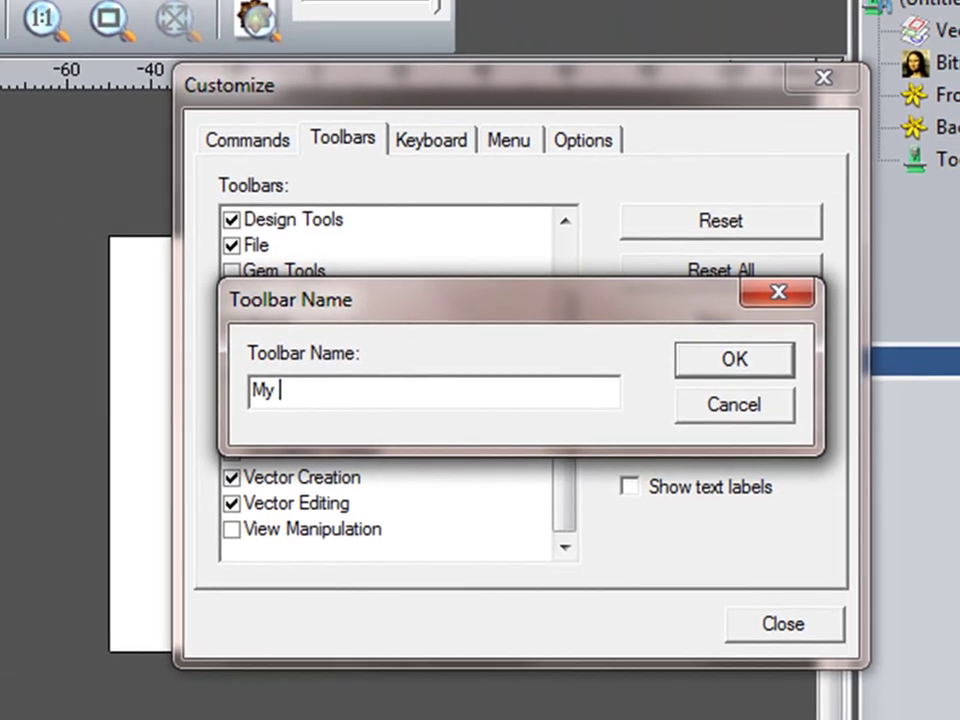
{"action": "type", "text": "bar"}
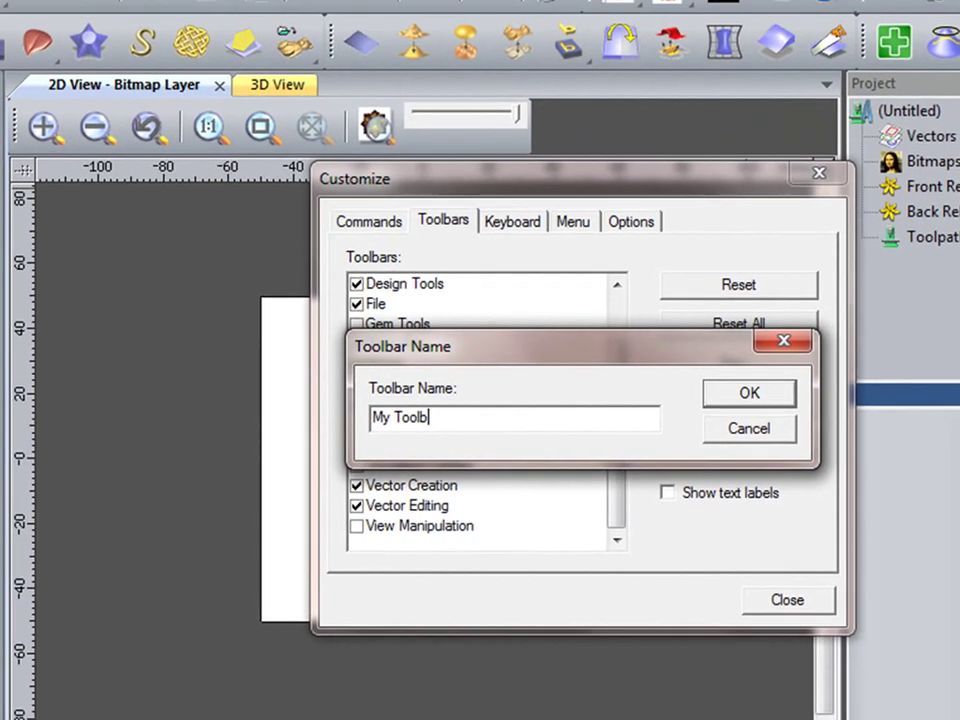
{"action": "left_click", "coordinate": [752, 394]}
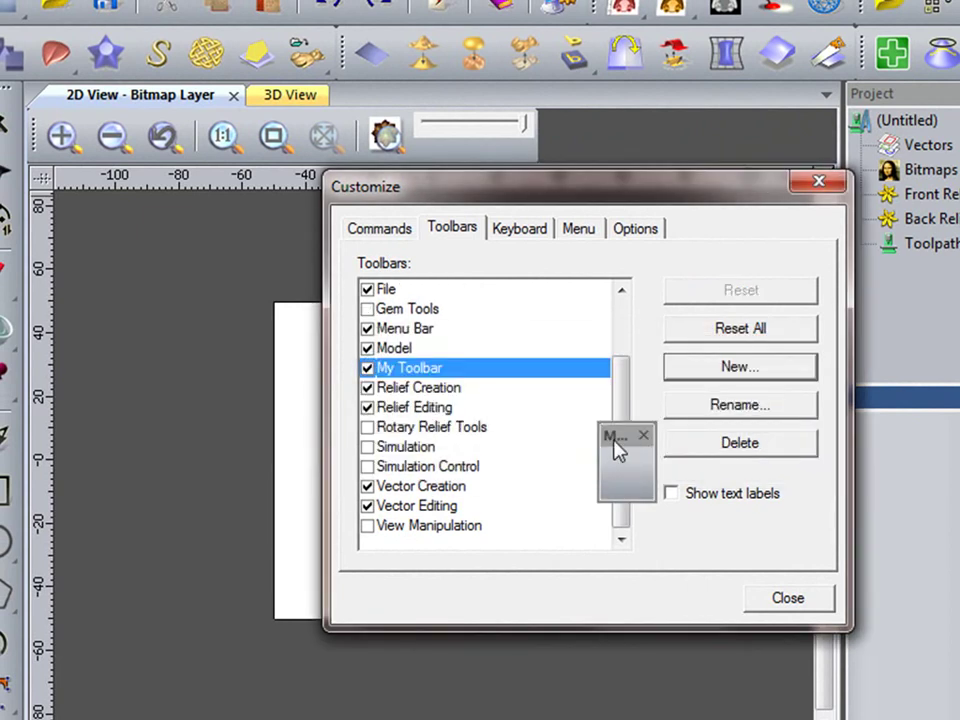
{"action": "left_click_drag", "start_coordinate": [614, 436], "coordinate": [178, 268]}
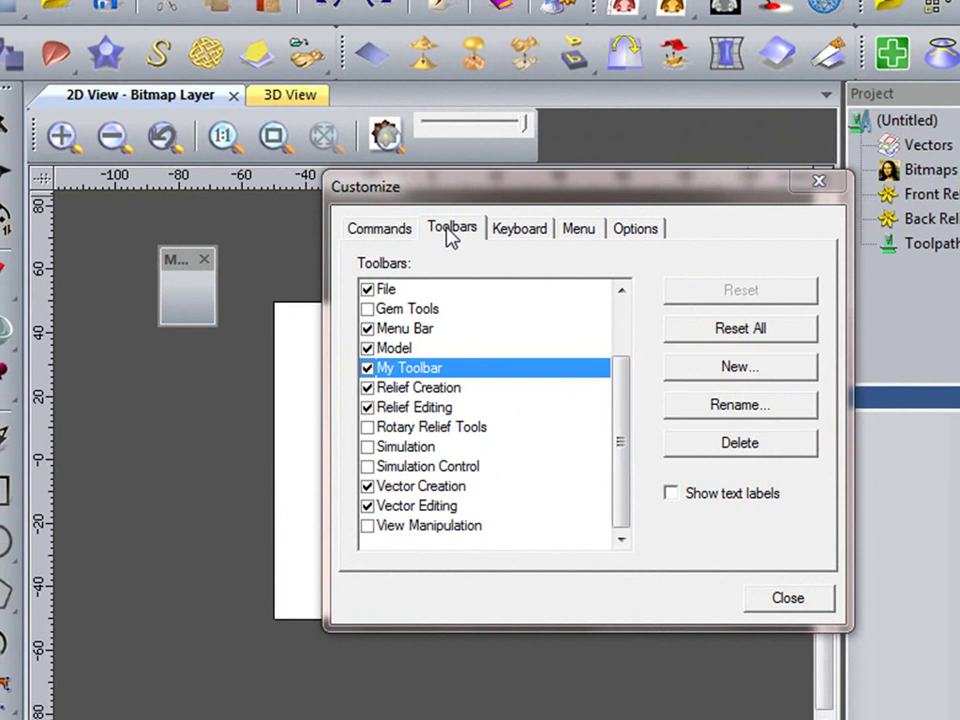
- Drag Node Editing, Select, Smooth and Carve from the Design Tools commands onto My Toolbar
{"action": "left_click", "coordinate": [577, 234]}
{"action": "left_click", "coordinate": [366, 229]}
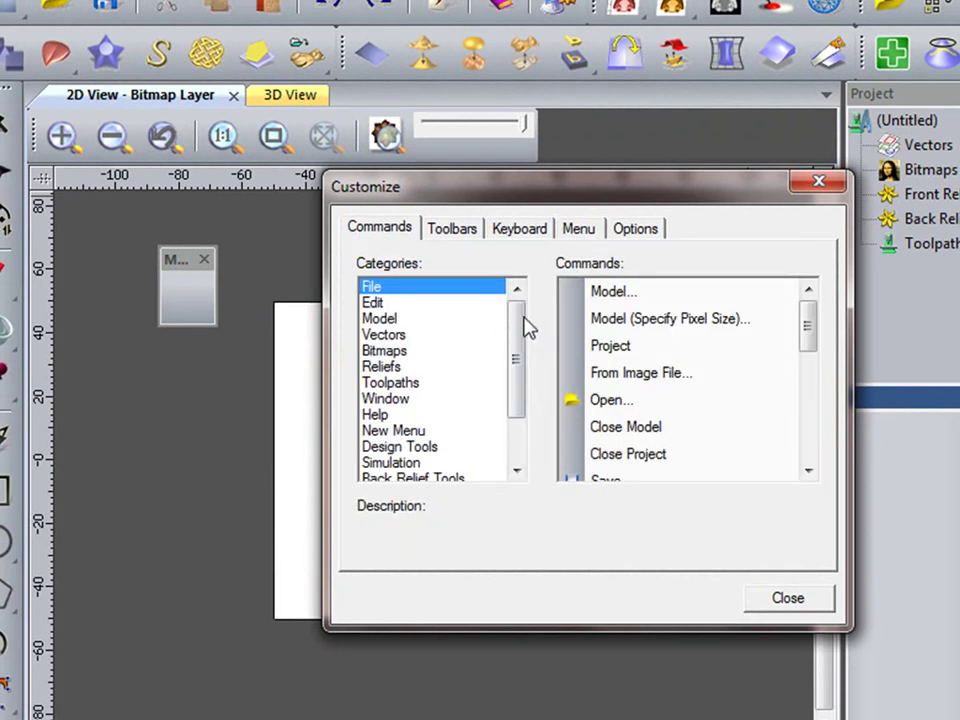
{"action": "left_click_drag", "start_coordinate": [524, 326], "coordinate": [520, 405]}
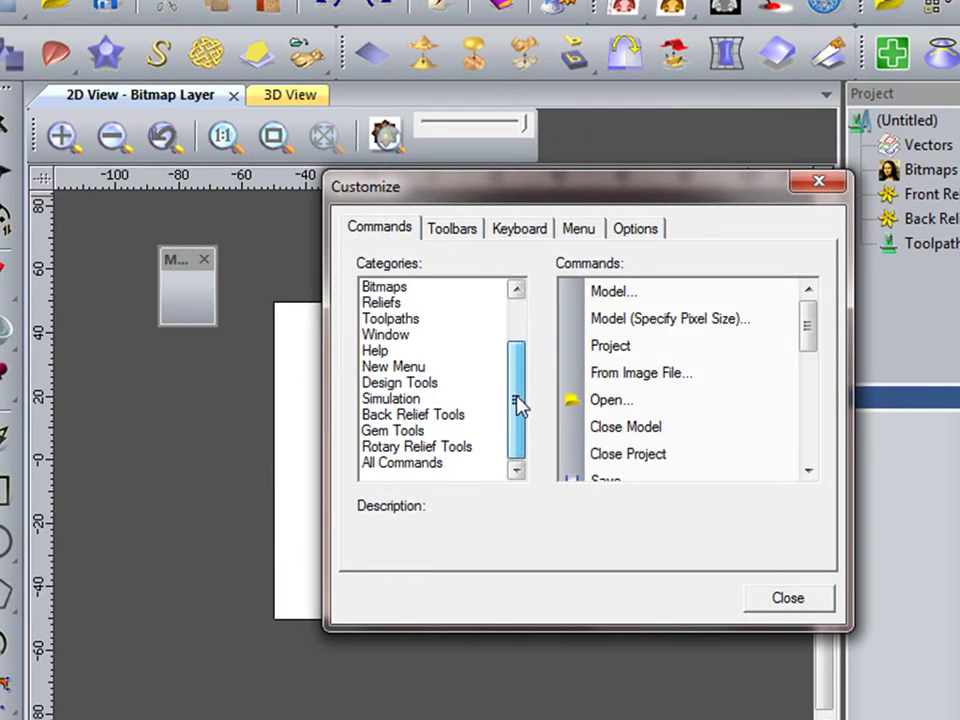
{"action": "left_click", "coordinate": [407, 386]}
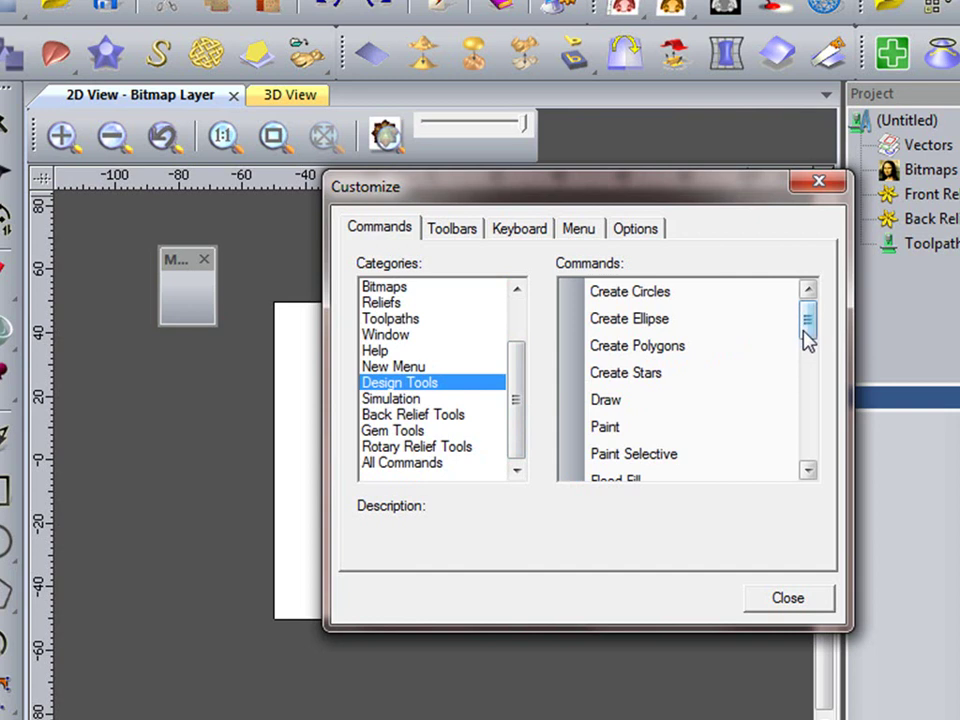
{"action": "left_click_drag", "start_coordinate": [803, 331], "coordinate": [800, 414]}
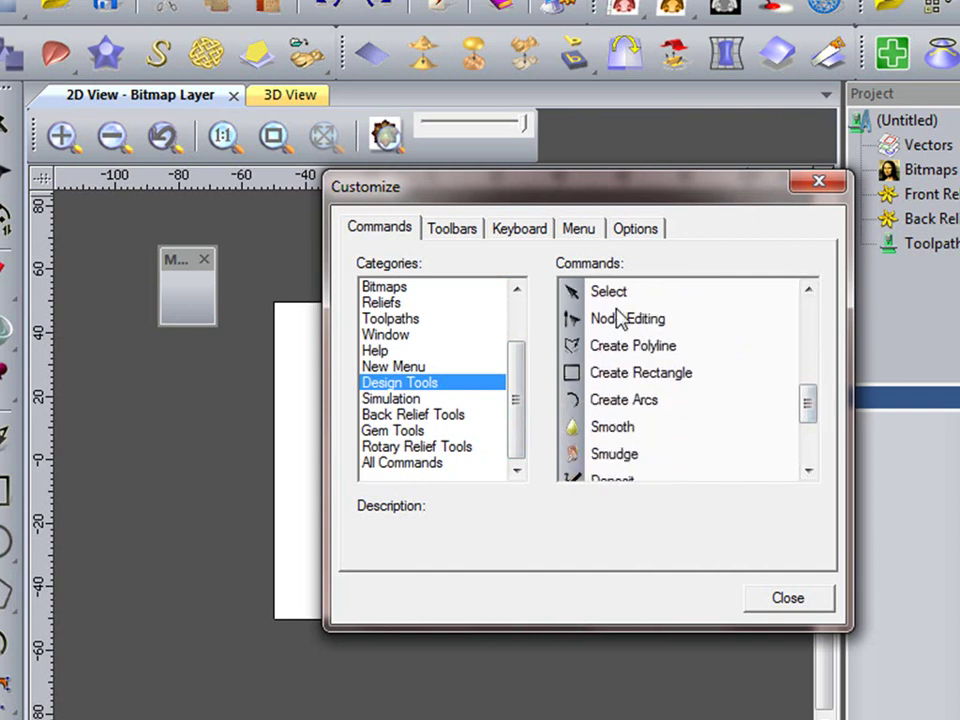
{"action": "mouse_move", "coordinate": [615, 320]}
{"action": "left_mouse_down"}
{"action": "mouse_move", "coordinate": [585, 326]}
{"action": "mouse_move", "coordinate": [240, 289]}
{"action": "mouse_move", "coordinate": [189, 314]}
{"action": "left_mouse_up"}
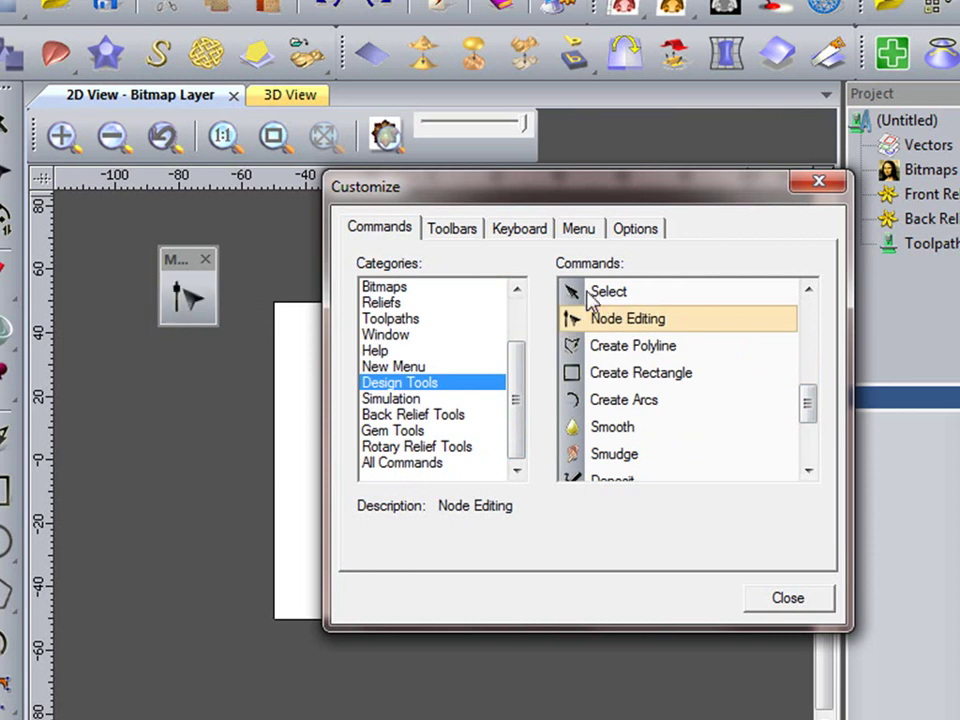
{"action": "left_click_drag", "start_coordinate": [592, 293], "coordinate": [204, 315]}
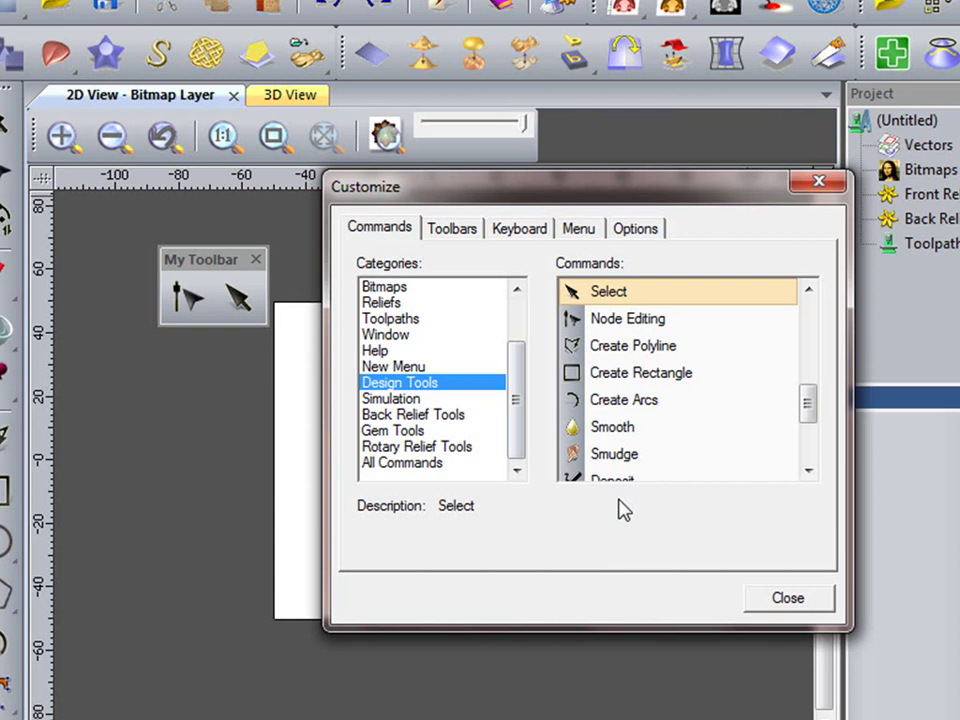
{"action": "left_click_drag", "start_coordinate": [617, 429], "coordinate": [261, 314]}
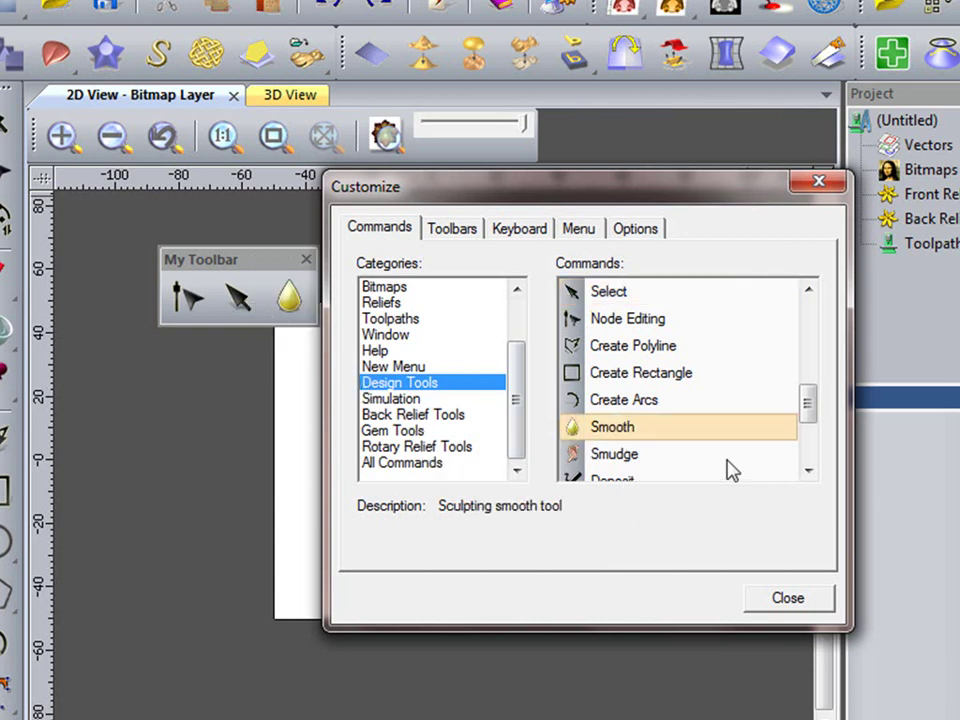
{"action": "left_click_drag", "start_coordinate": [806, 407], "coordinate": [813, 447]}
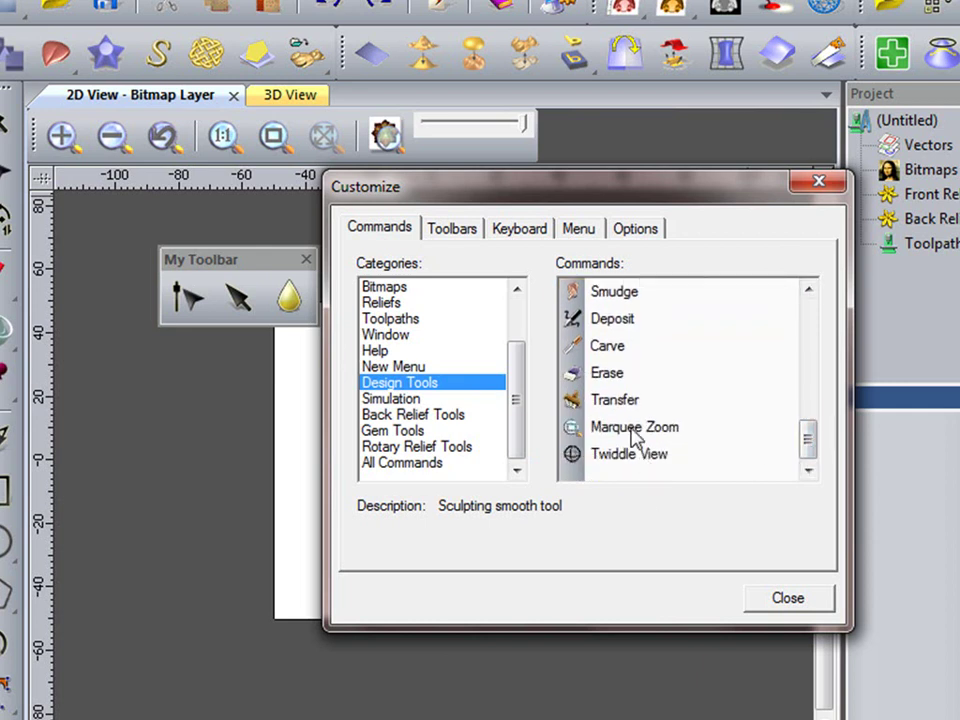
{"action": "left_click_drag", "start_coordinate": [608, 348], "coordinate": [305, 320]}
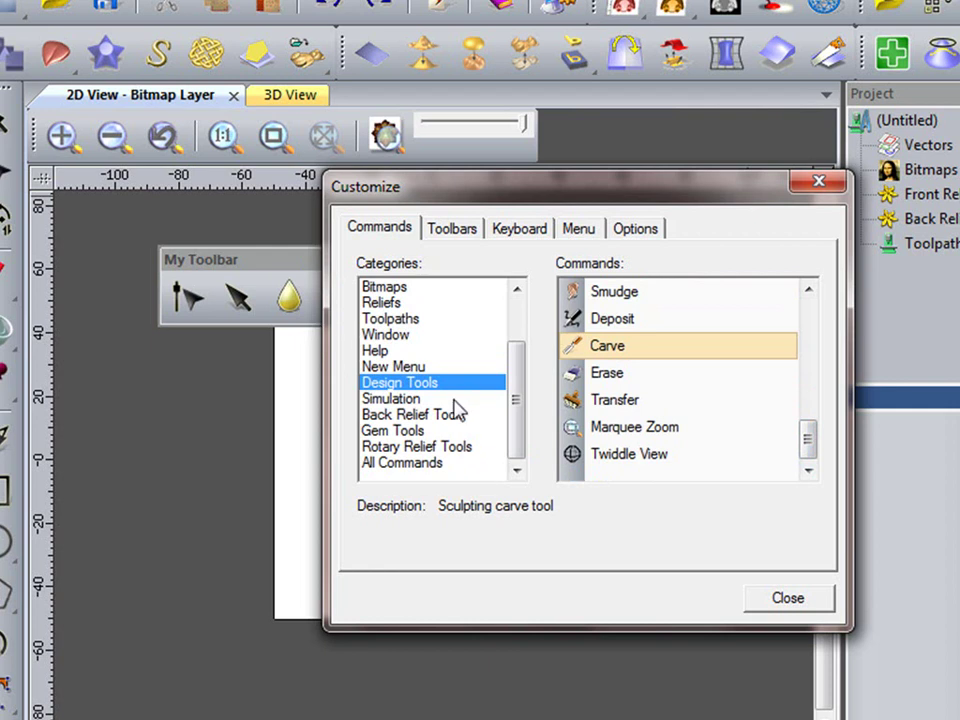
- Drag Mirror Merge, Weave Wizard and Create Triangle Mesh from the Reliefs commands onto My Toolbar
{"action": "left_click", "coordinate": [372, 303]}
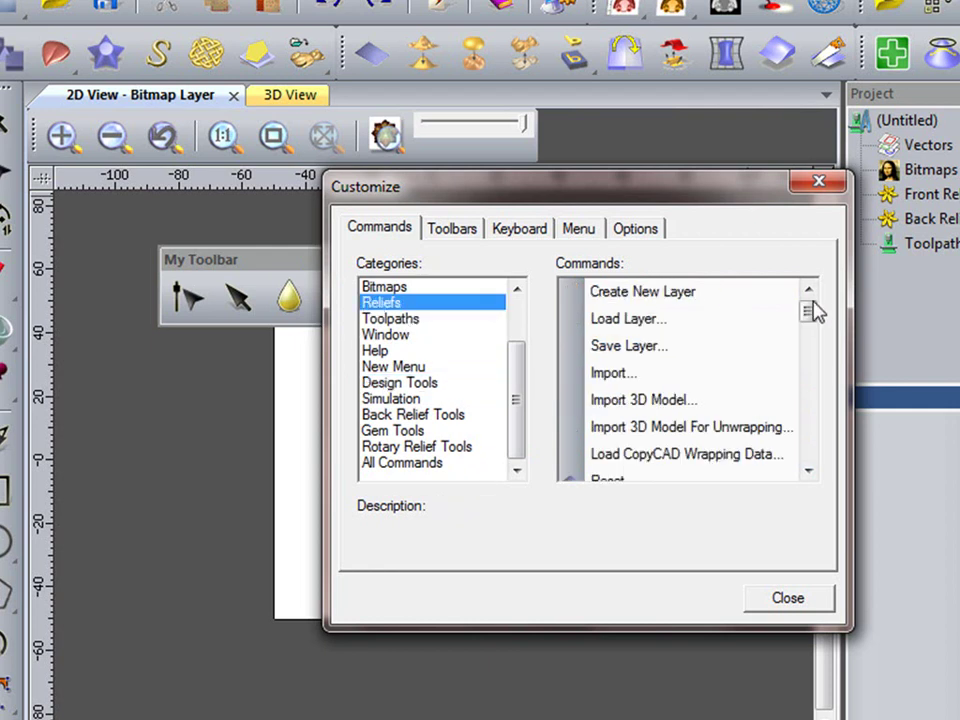
{"action": "left_click_drag", "start_coordinate": [807, 314], "coordinate": [808, 375]}
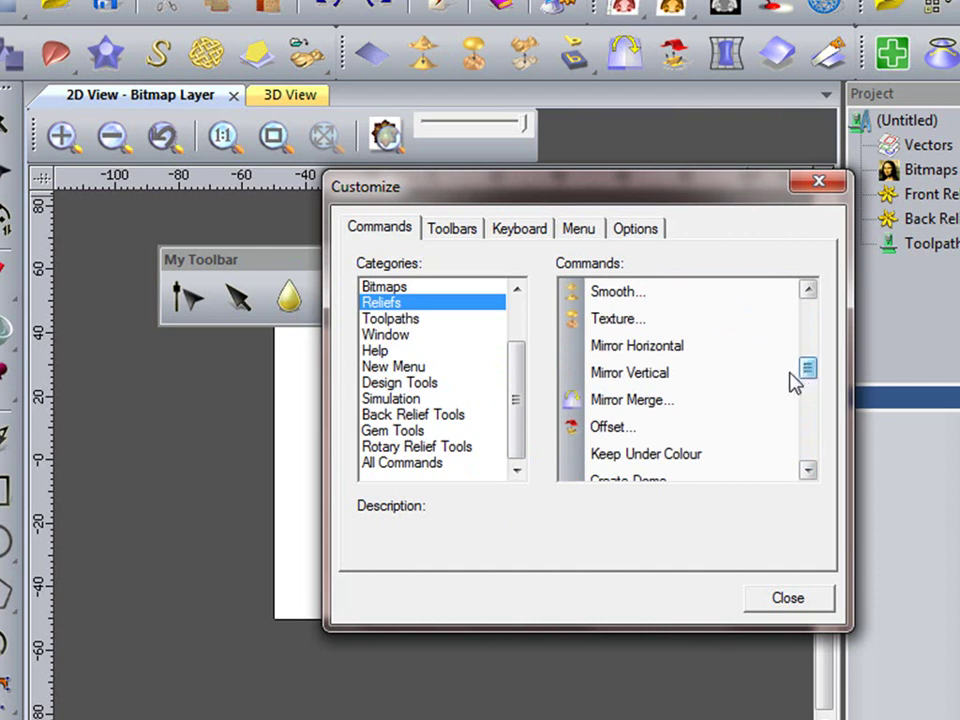
{"action": "left_click_drag", "start_coordinate": [622, 405], "coordinate": [296, 280]}
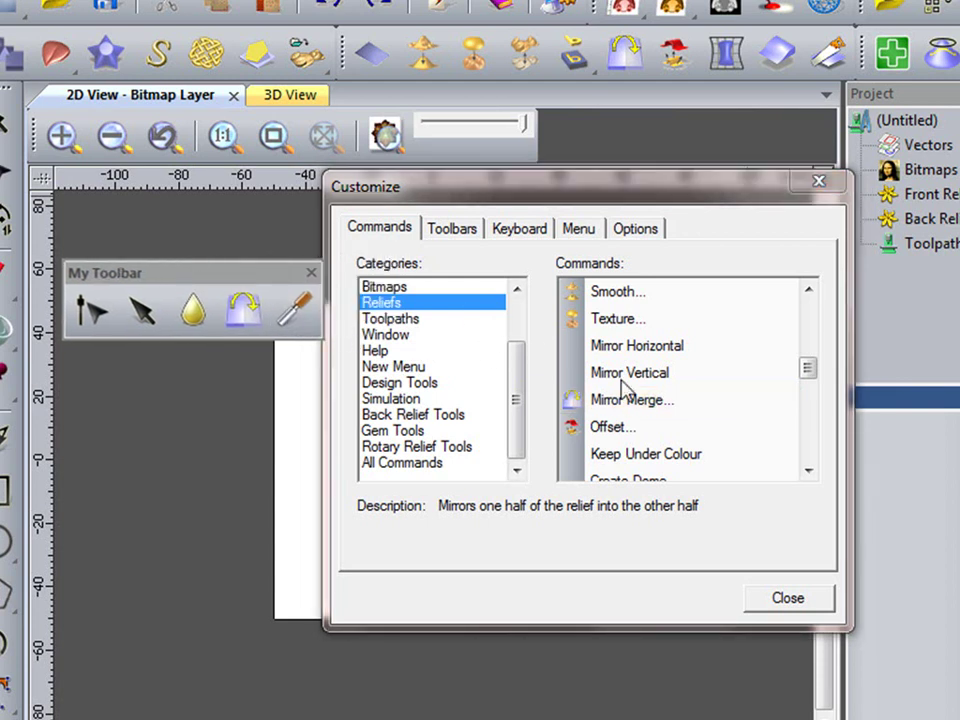
{"action": "left_click_drag", "start_coordinate": [808, 386], "coordinate": [808, 422]}
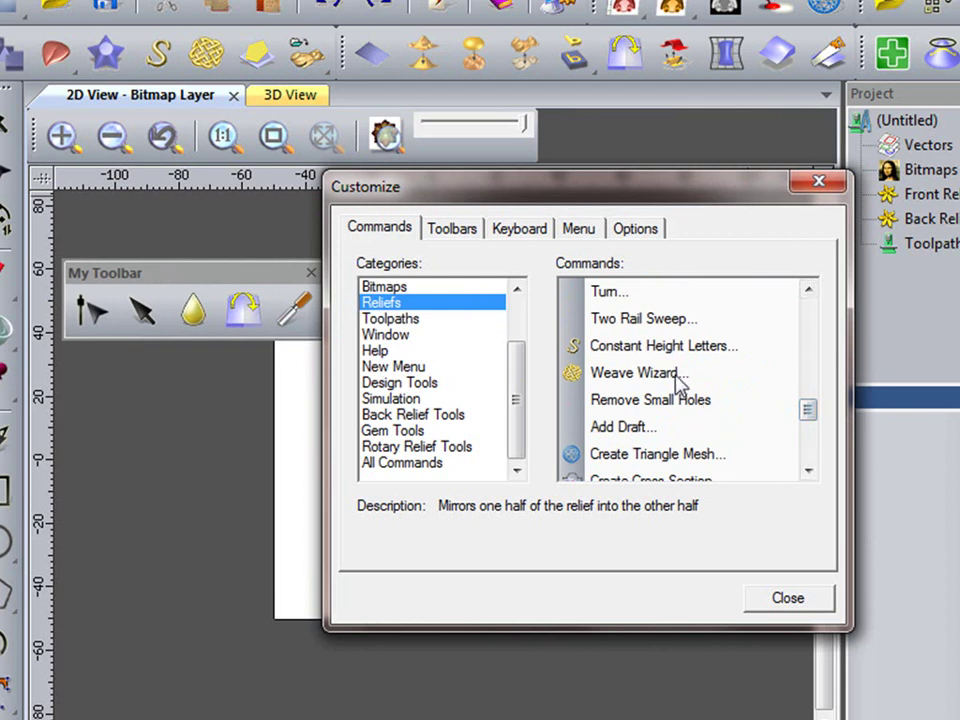
{"action": "mouse_move", "coordinate": [677, 382]}
{"action": "left_mouse_down"}
{"action": "mouse_move", "coordinate": [472, 362]}
{"action": "mouse_move", "coordinate": [300, 300]}
{"action": "mouse_move", "coordinate": [293, 324]}
{"action": "left_mouse_up"}
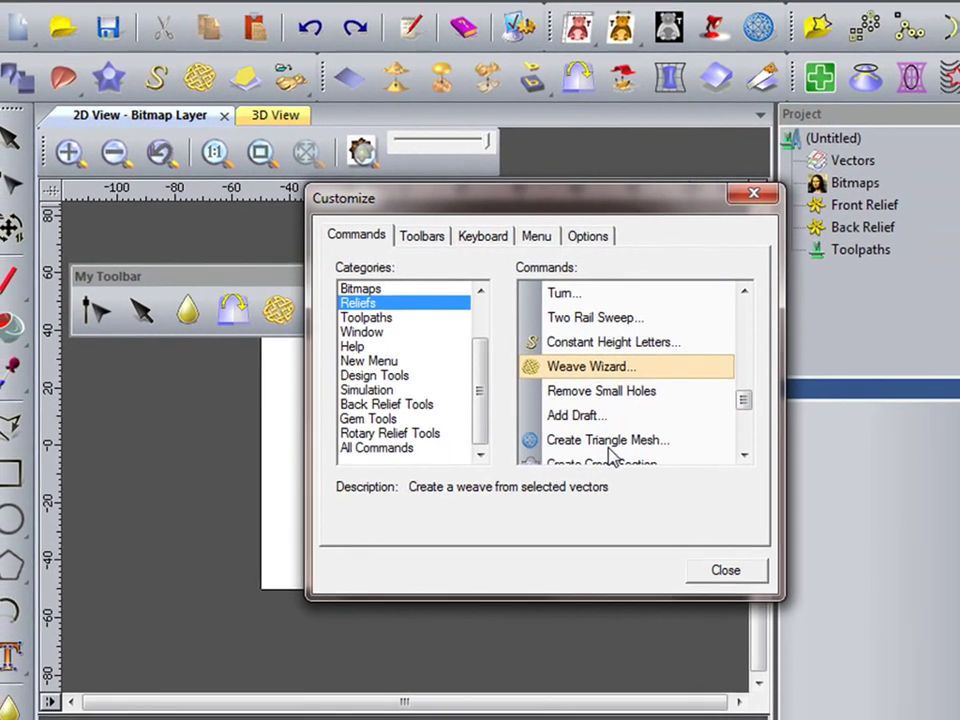
{"action": "left_click_drag", "start_coordinate": [612, 450], "coordinate": [275, 312]}
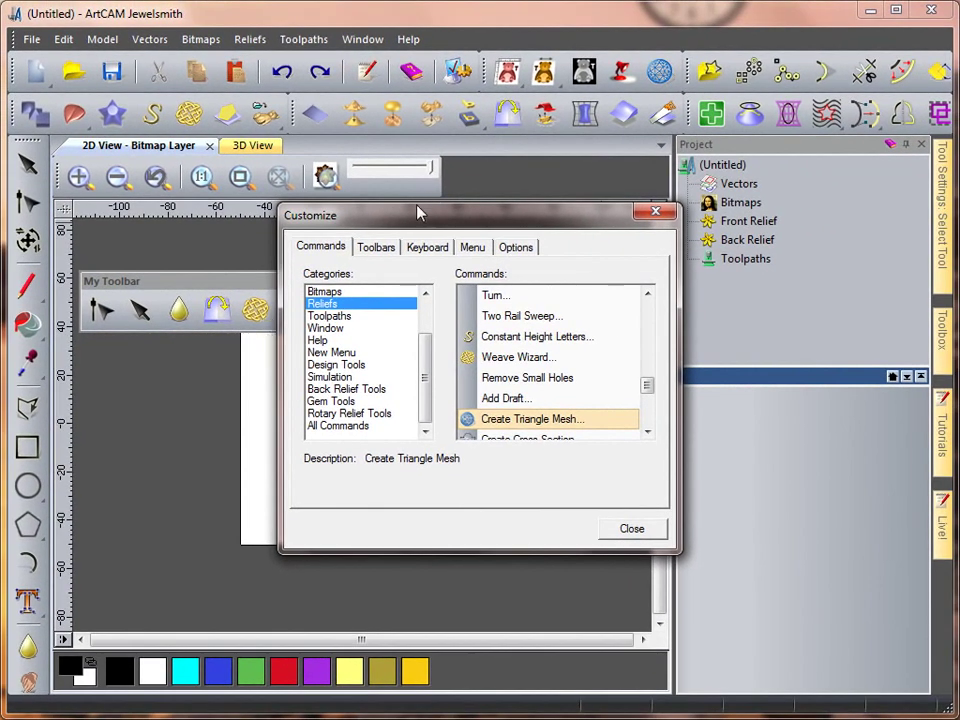
- Move the Customize dialog aside and drag every button off My Toolbar onto the canvas
{"action": "left_click_drag", "start_coordinate": [418, 213], "coordinate": [574, 201]}
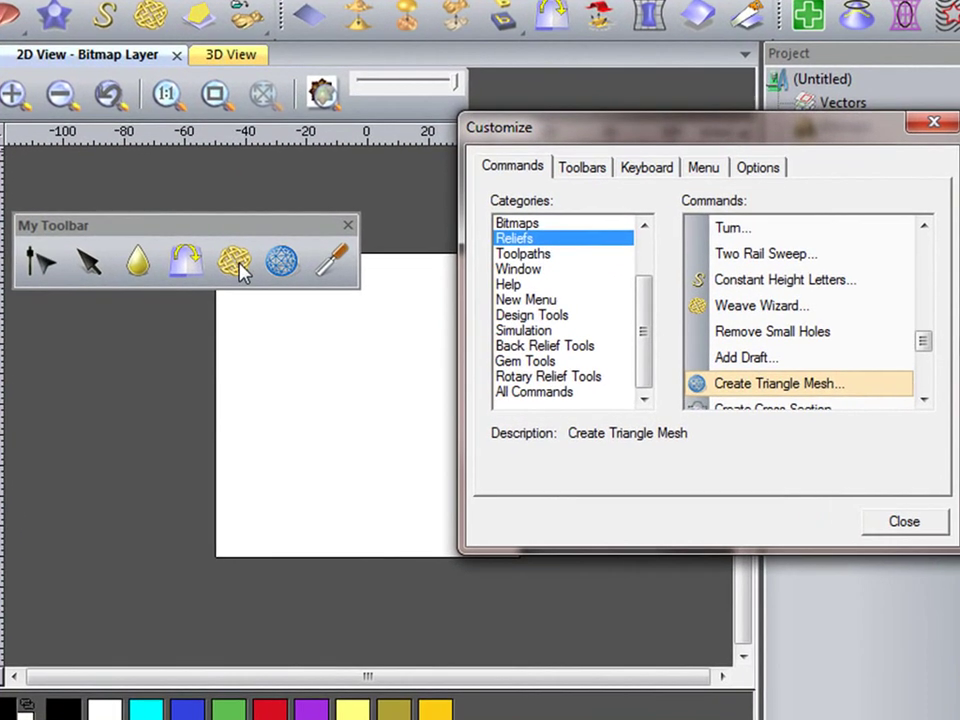
{"action": "mouse_move", "coordinate": [280, 262]}
{"action": "left_mouse_down"}
{"action": "mouse_move", "coordinate": [293, 388]}
{"action": "mouse_move", "coordinate": [245, 345]}
{"action": "left_mouse_up"}
{"action": "left_click_drag", "start_coordinate": [229, 268], "coordinate": [146, 386]}
{"action": "left_click_drag", "start_coordinate": [143, 278], "coordinate": [133, 398]}
{"action": "left_click_drag", "start_coordinate": [88, 262], "coordinate": [79, 403]}
{"action": "left_click_drag", "start_coordinate": [36, 268], "coordinate": [77, 358]}
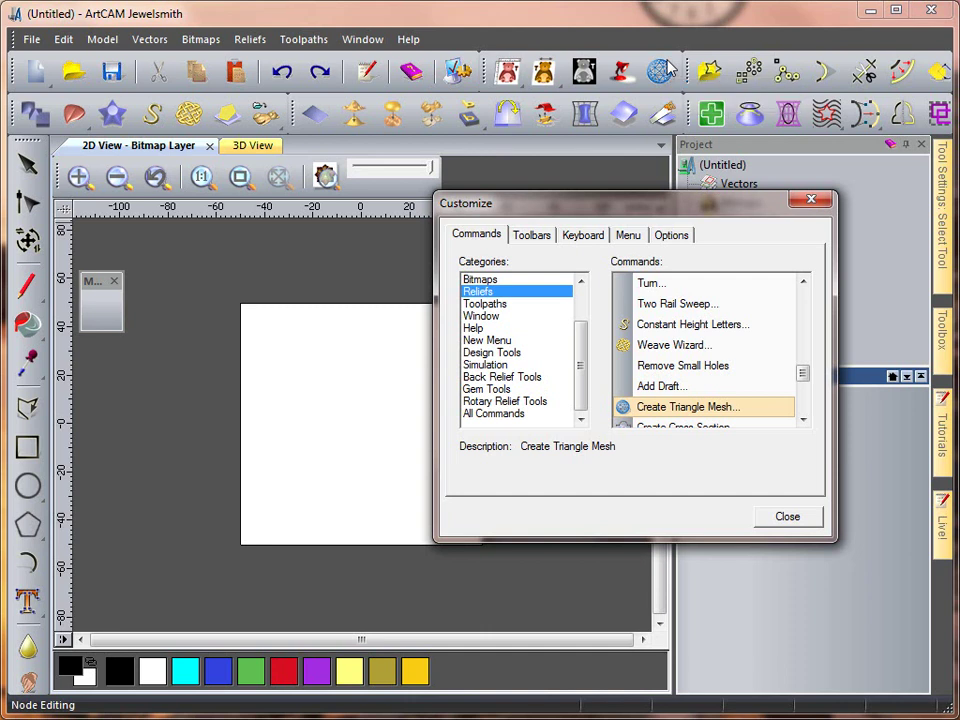
- Copy Create Triangle Mesh onto My Toolbar, then reset all toolbars and menus to defaults
{"action": "left_click", "coordinate": [661, 70]}
{"action": "mouse_move", "coordinate": [661, 70]}
{"action": "left_mouse_down"}
{"action": "mouse_move", "coordinate": [557, 133]}
{"action": "mouse_move", "coordinate": [317, 236]}
{"action": "mouse_move", "coordinate": [96, 312]}
{"action": "left_mouse_up"}
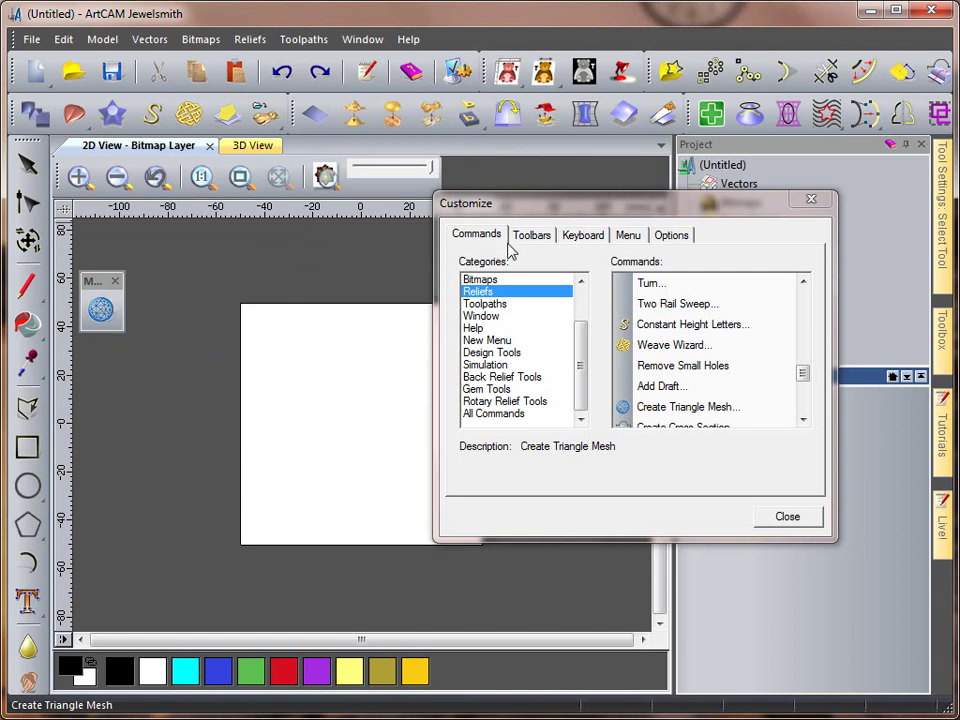
{"action": "left_click", "coordinate": [535, 237]}
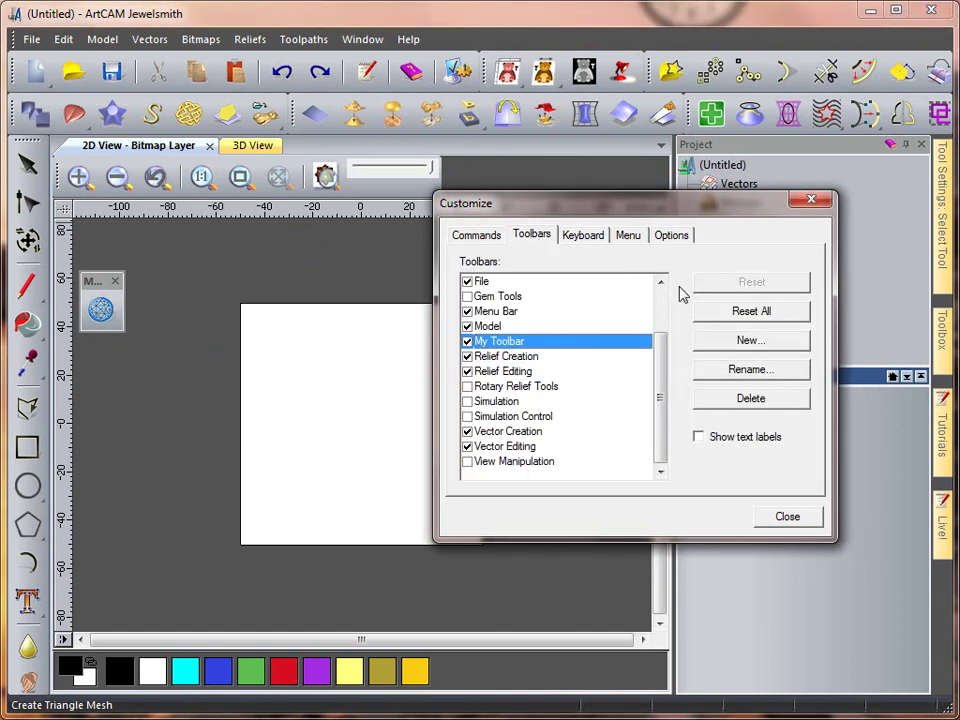
{"action": "left_click", "coordinate": [760, 312]}
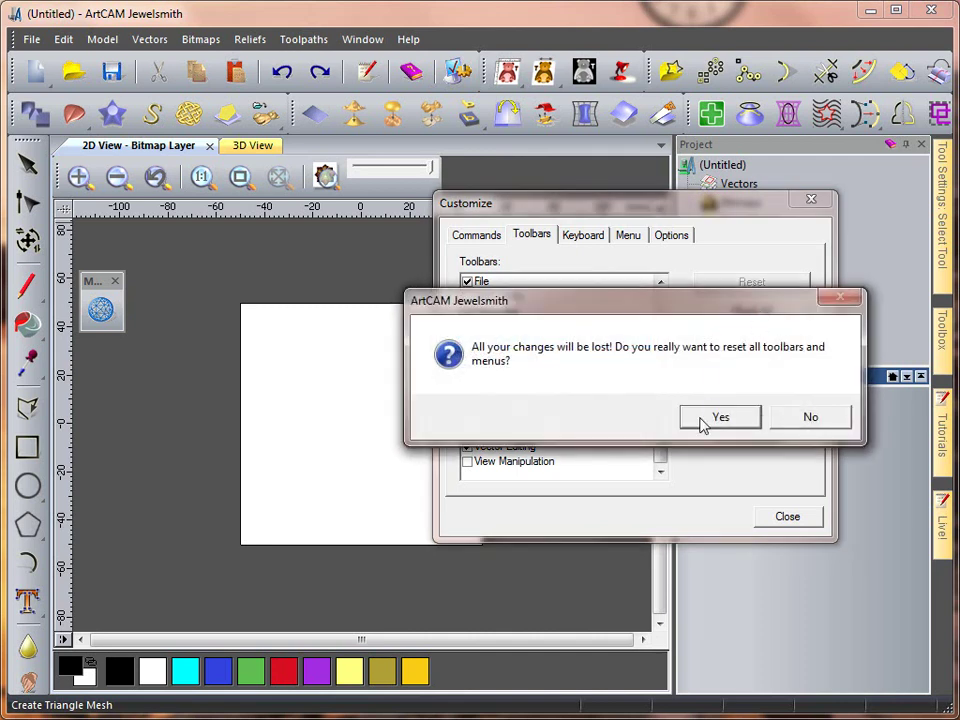
{"action": "left_click", "coordinate": [716, 420]}
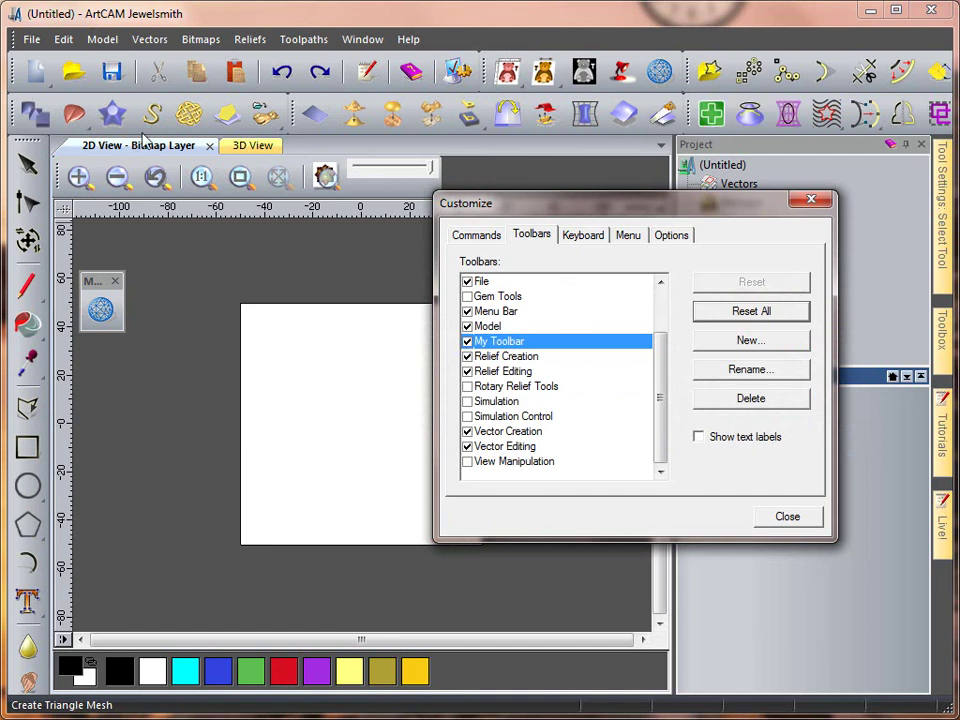
- Copy the Weave Wizard, Two Rail Sweep and Vector Doctor buttons onto My Toolbar
{"action": "left_click_drag", "start_coordinate": [189, 113], "coordinate": [121, 315]}
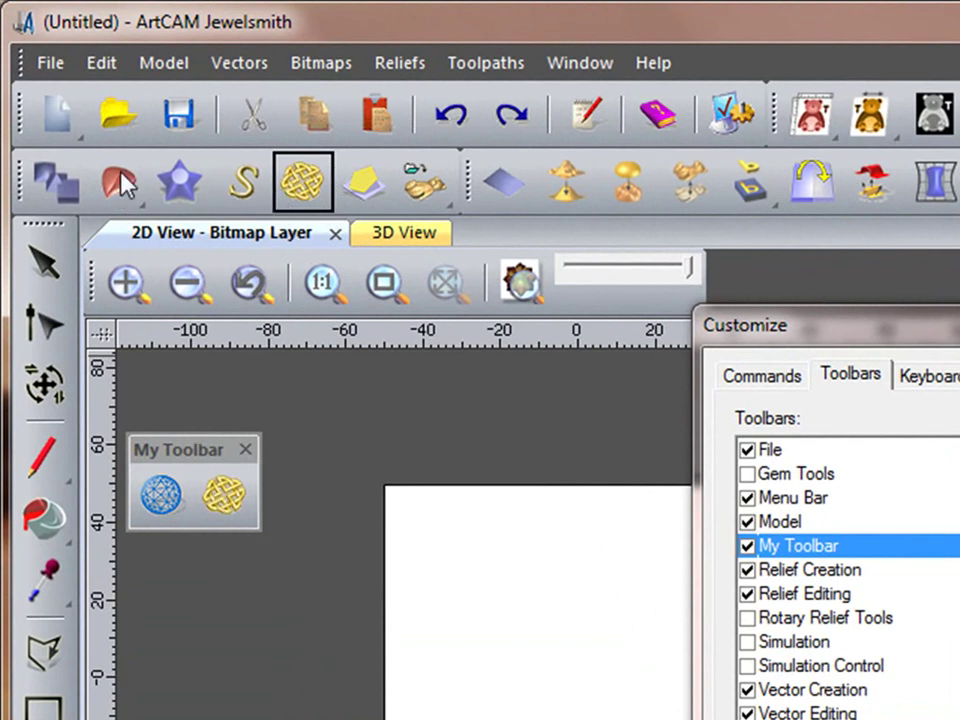
{"action": "left_click_drag", "start_coordinate": [120, 173], "coordinate": [253, 506], "text": "ctrl"}
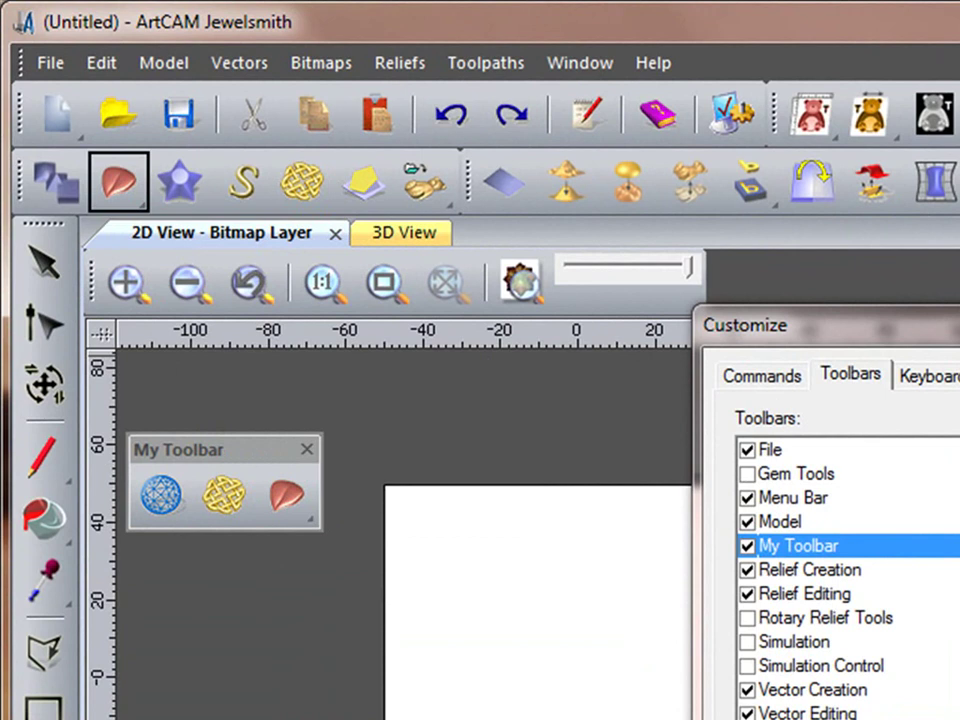
{"action": "left_click_drag", "start_coordinate": [422, 467], "coordinate": [310, 506], "text": "ctrl"}
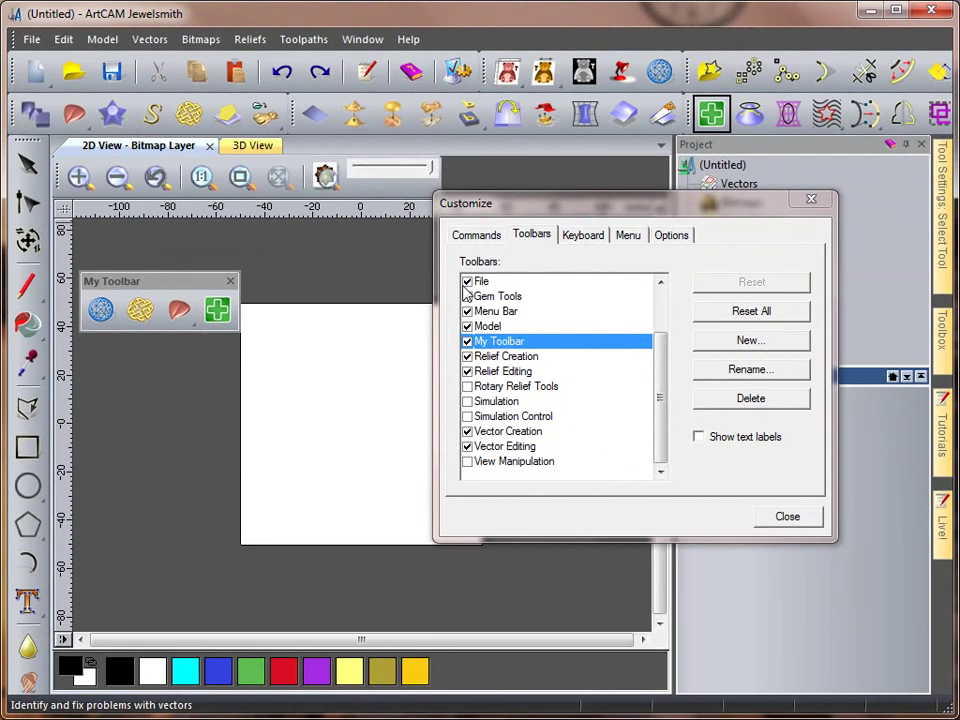
- Hide the File, Model, Relief and Vector Creation/Editing toolbars, then move My Toolbar top-left
{"action": "left_click", "coordinate": [466, 283]}
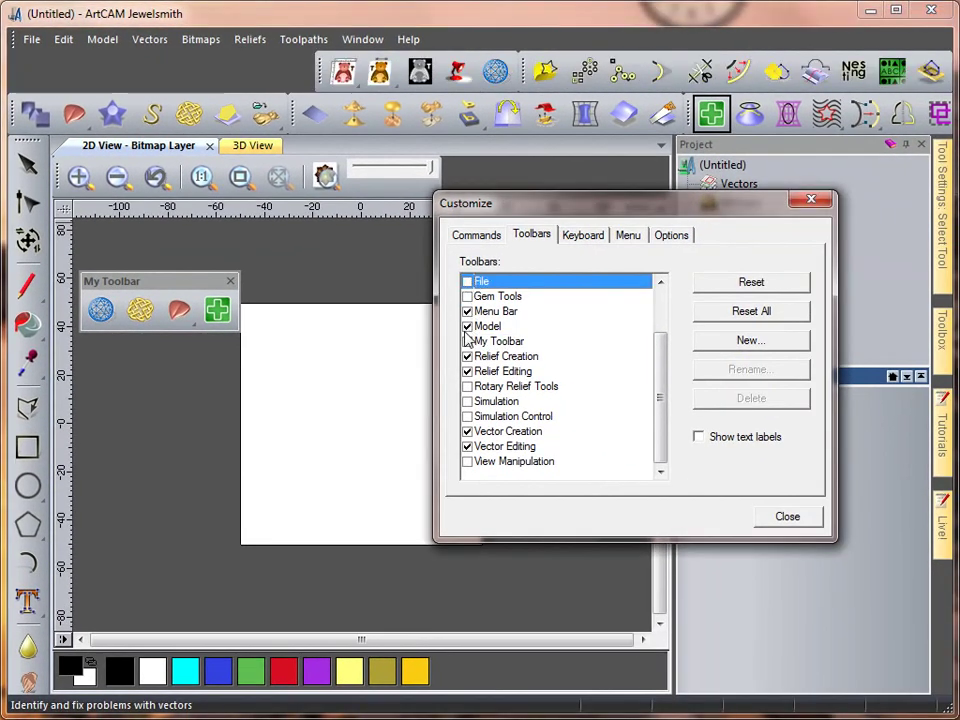
{"action": "left_click", "coordinate": [466, 326]}
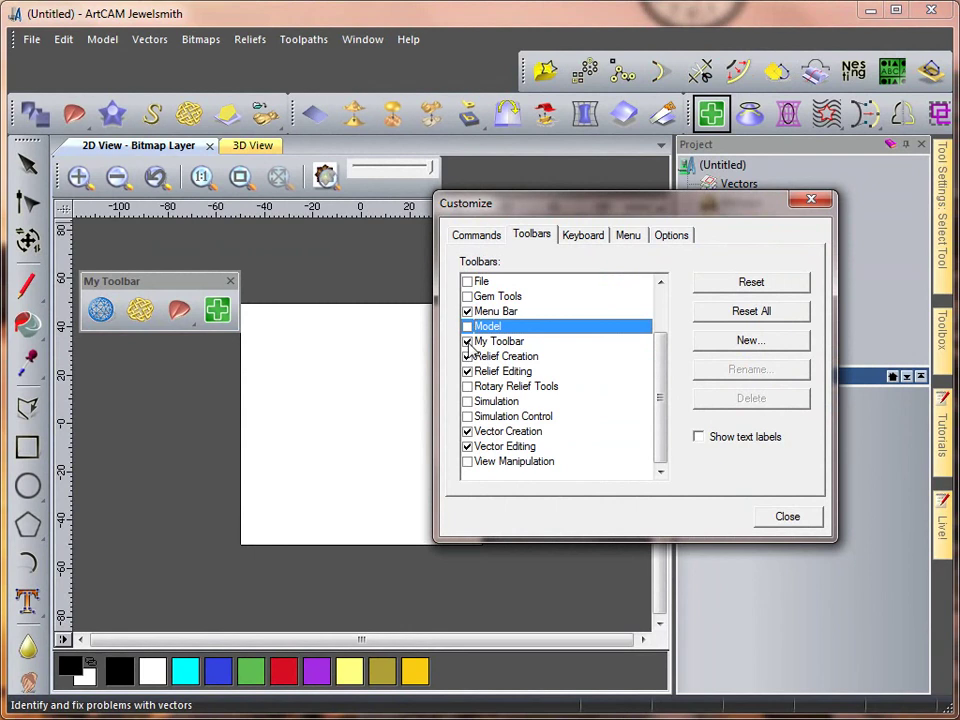
{"action": "left_click", "coordinate": [466, 356]}
{"action": "left_click", "coordinate": [466, 371]}
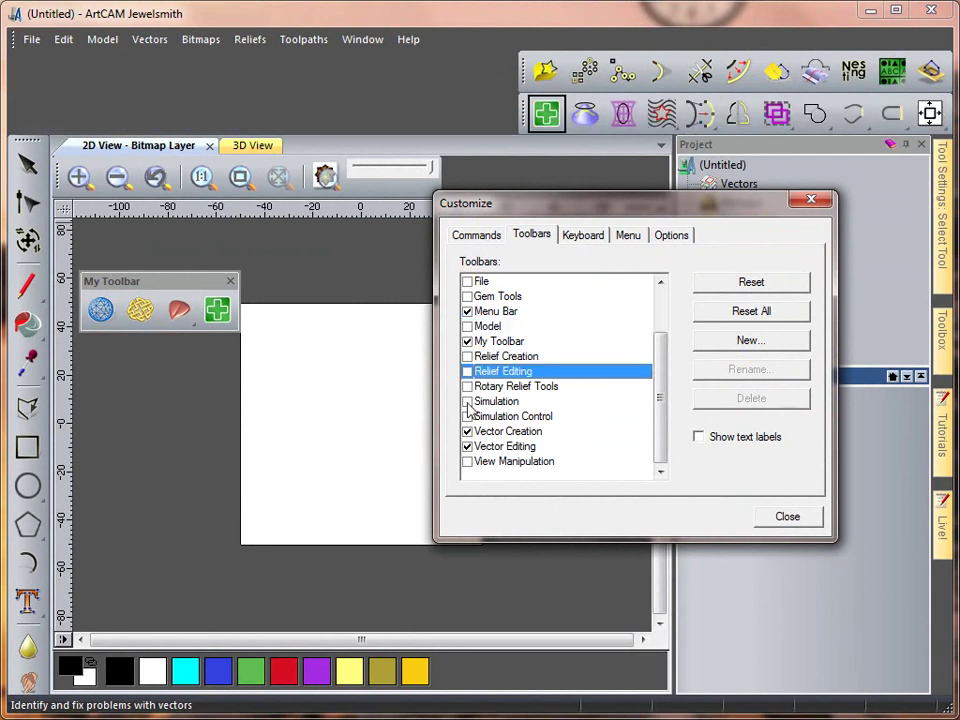
{"action": "left_click", "coordinate": [466, 431]}
{"action": "left_click", "coordinate": [466, 446]}
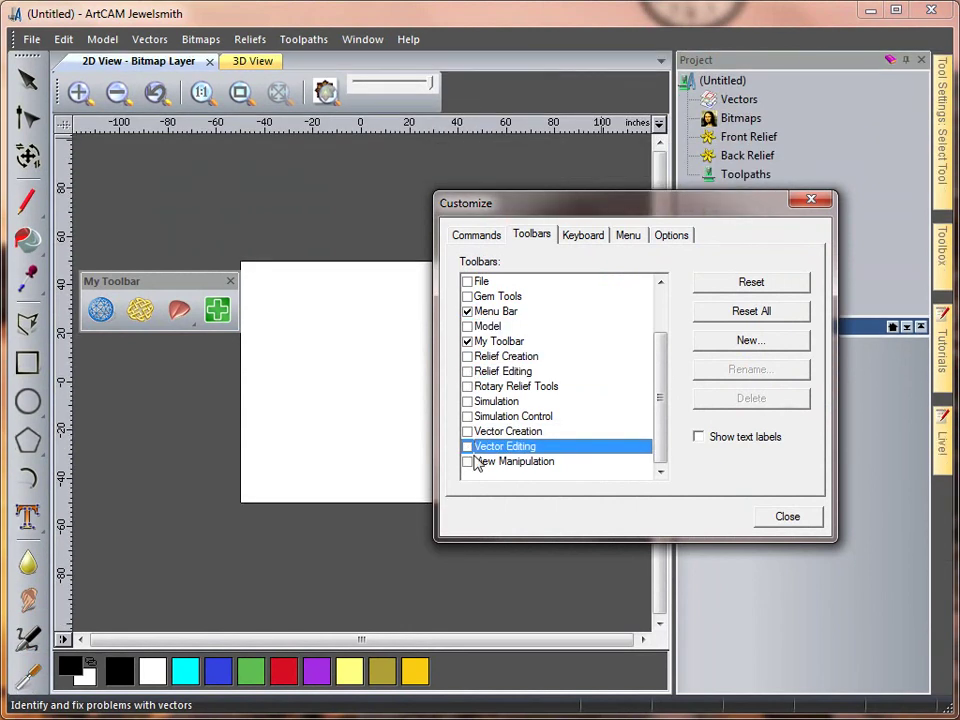
{"action": "left_click", "coordinate": [786, 518]}
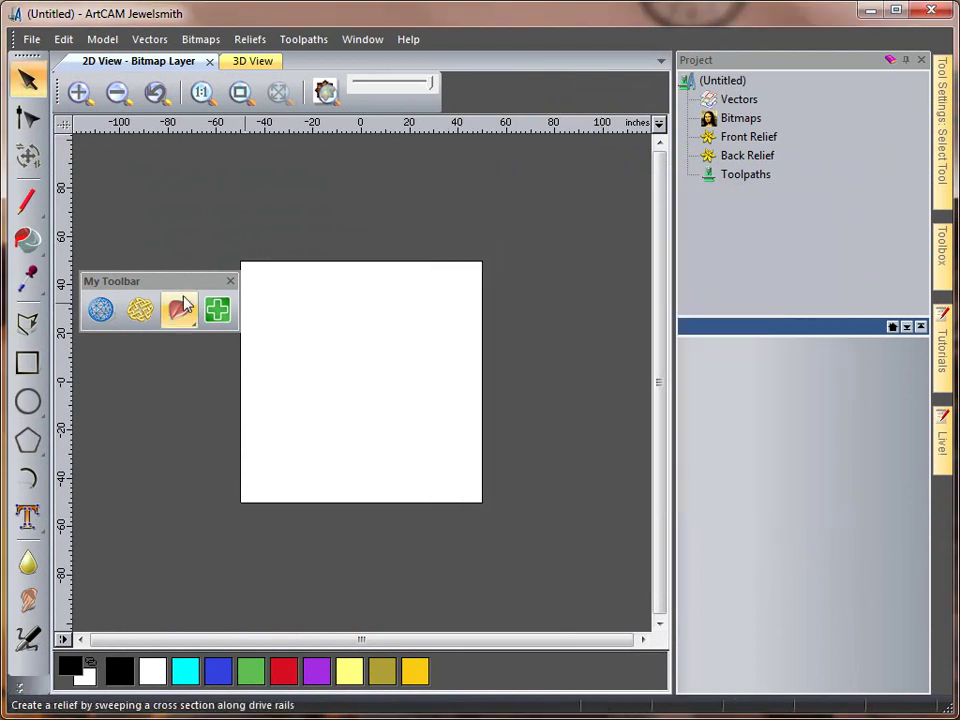
{"action": "left_click_drag", "start_coordinate": [172, 288], "coordinate": [184, 172]}
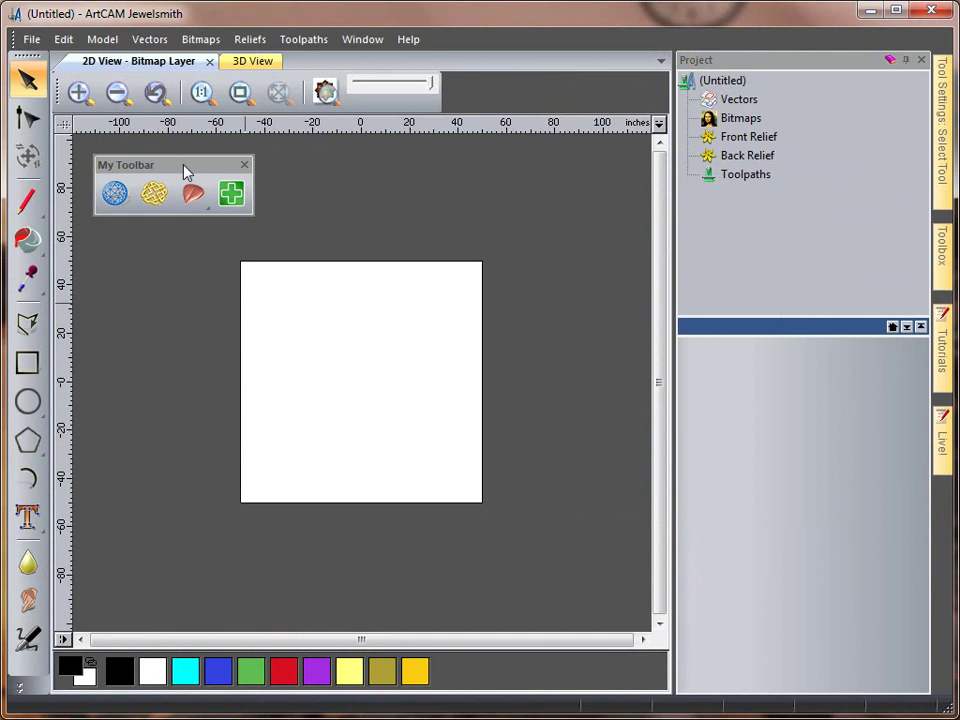